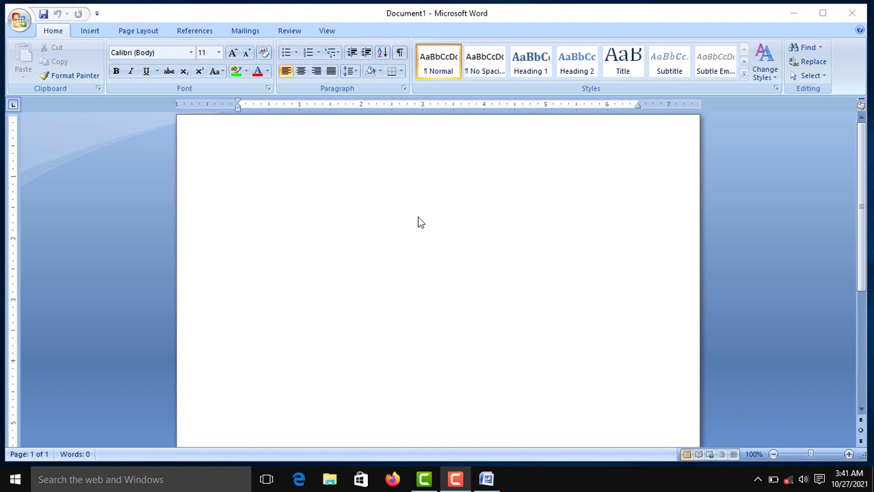
# Insert the built-in Tiles header, with its orange title band and green year box.
pyautogui.scroll(-1, 348, 178)
pyautogui.scroll(-8, 334, 183)
pyautogui.scroll(-2, 333, 183)
pyautogui.scroll(8, 334, 183)
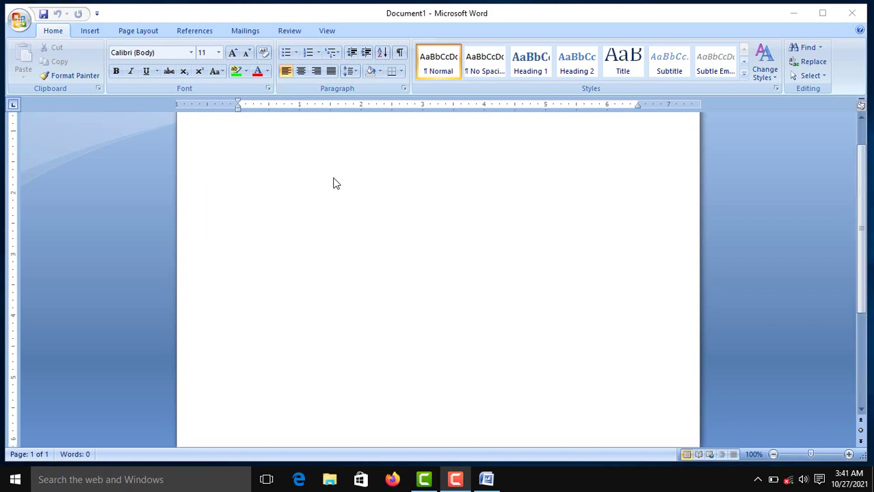
pyautogui.scroll(2, 334, 183)
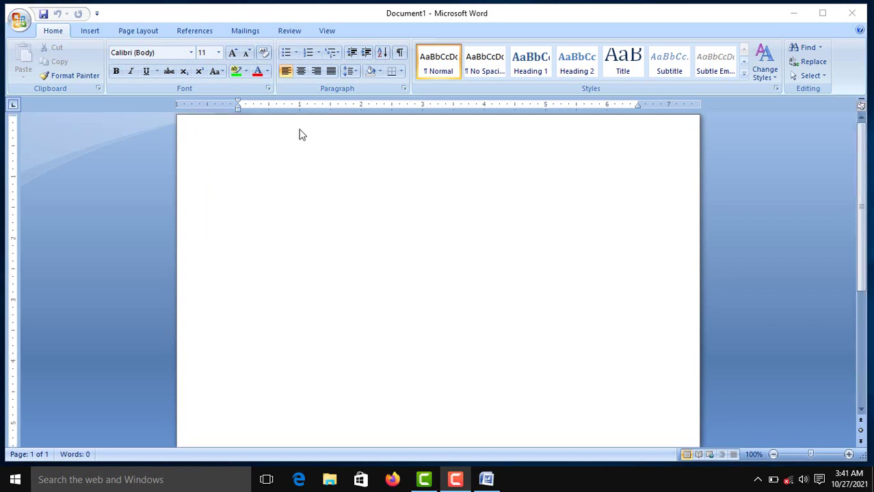
pyautogui.scroll(-10, 309, 249)
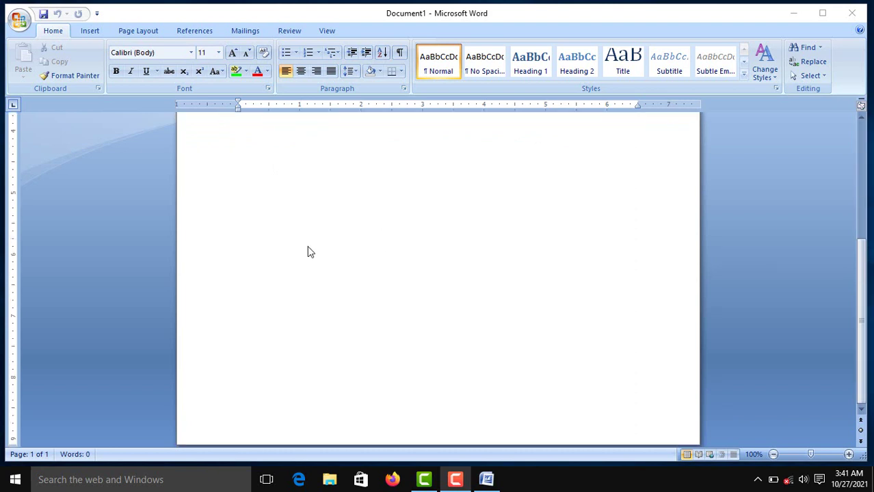
pyautogui.scroll(8, 258, 332)
pyautogui.scroll(2, 258, 334)
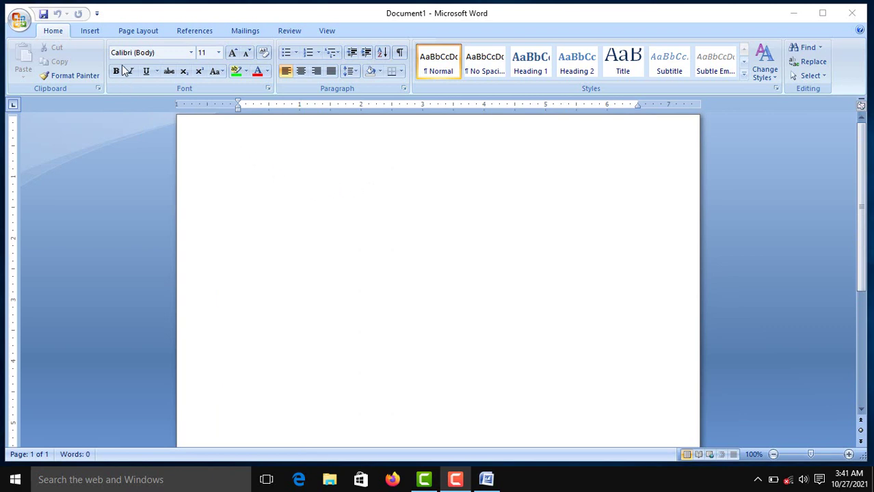
pyautogui.click(94, 31)
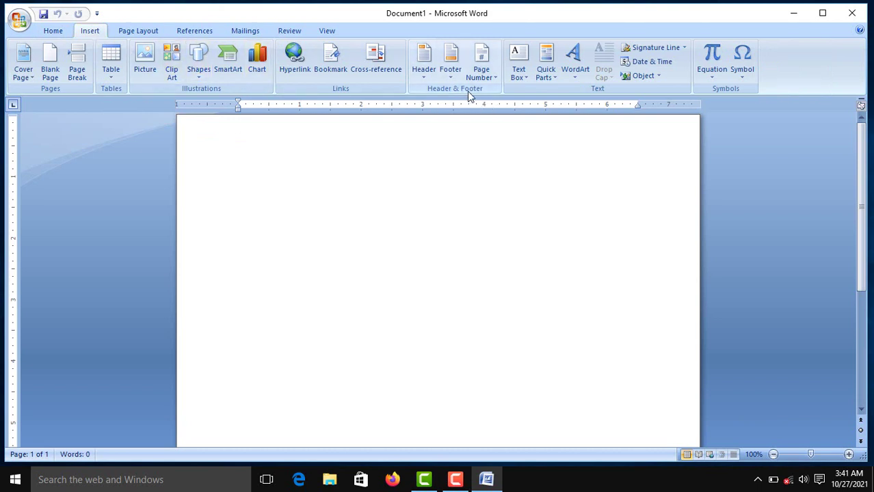
pyautogui.click(429, 76)
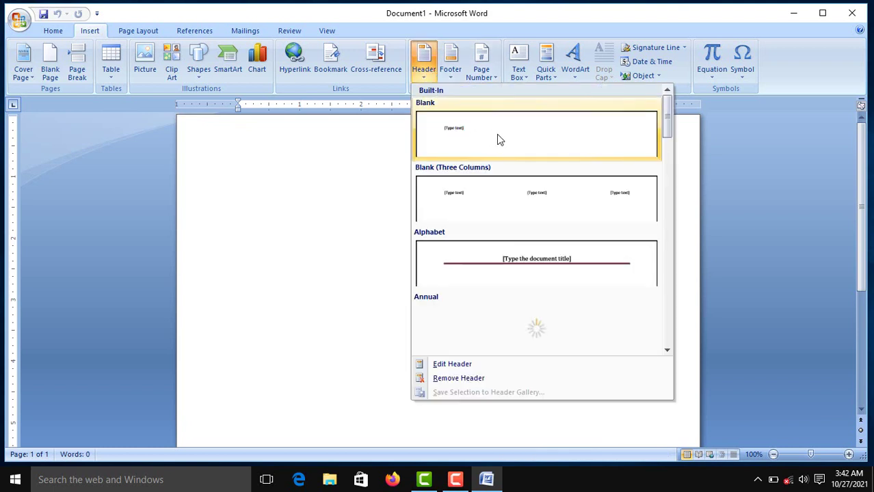
pyautogui.scroll(-1, 510, 142)
pyautogui.scroll(-3, 519, 142)
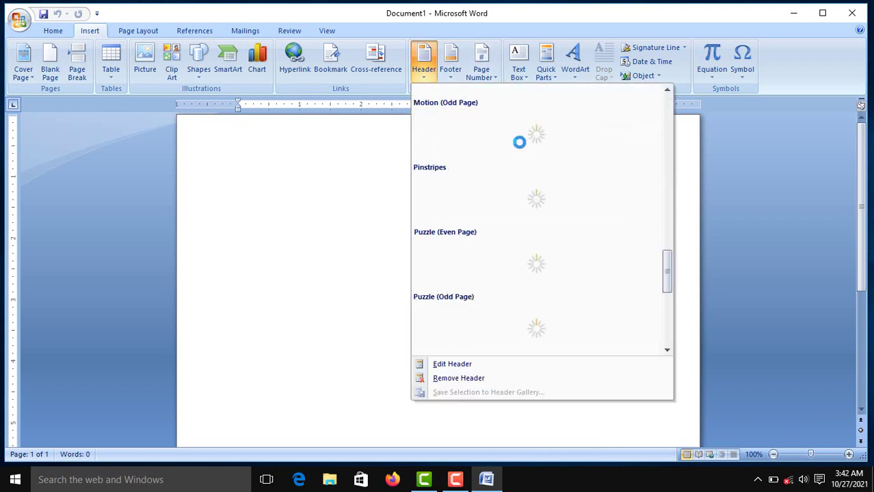
pyautogui.scroll(1, 519, 148)
pyautogui.scroll(3, 518, 143)
pyautogui.scroll(-3, 548, 206)
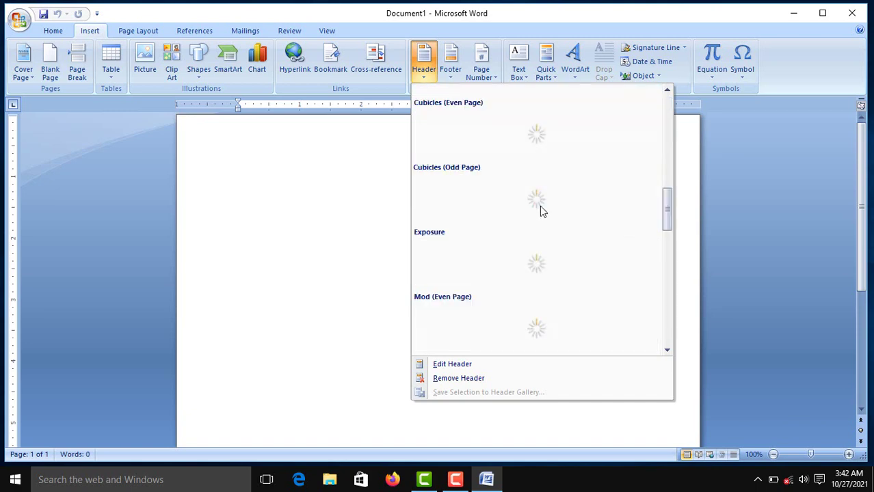
pyautogui.scroll(-2, 539, 206)
pyautogui.scroll(1, 539, 206)
pyautogui.scroll(1, 540, 205)
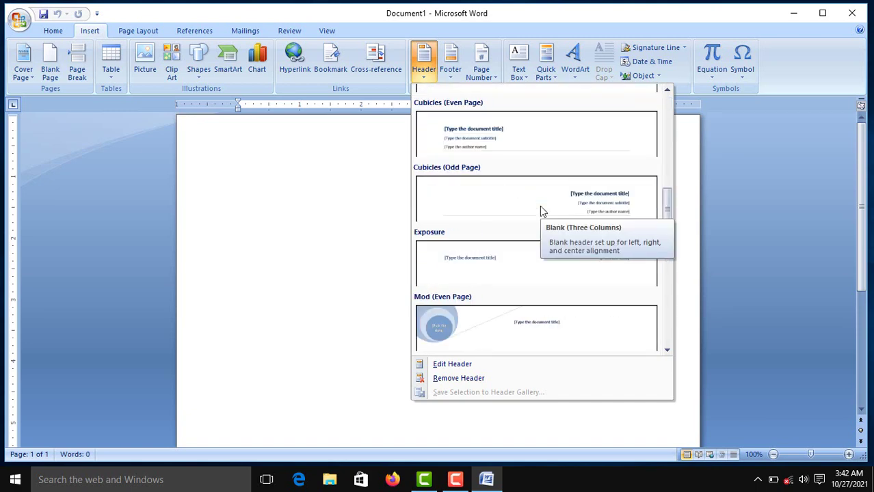
pyautogui.scroll(-3, 540, 206)
pyautogui.scroll(-2, 540, 208)
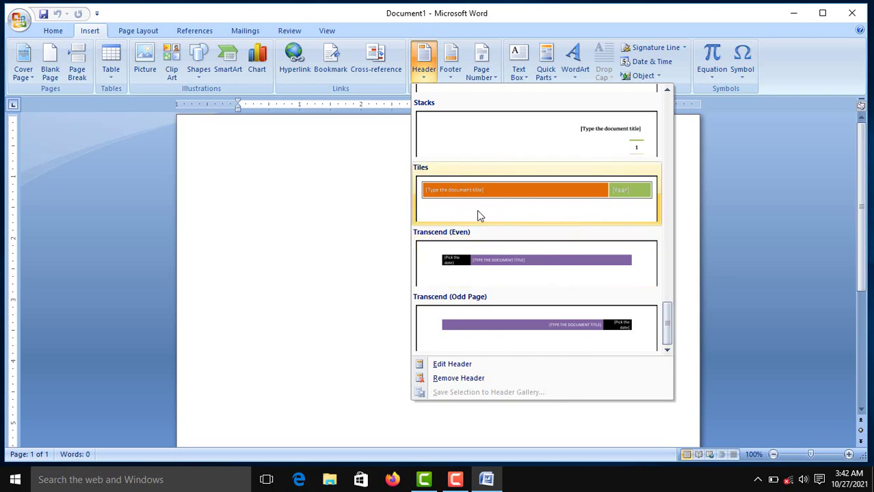
pyautogui.click(535, 198)
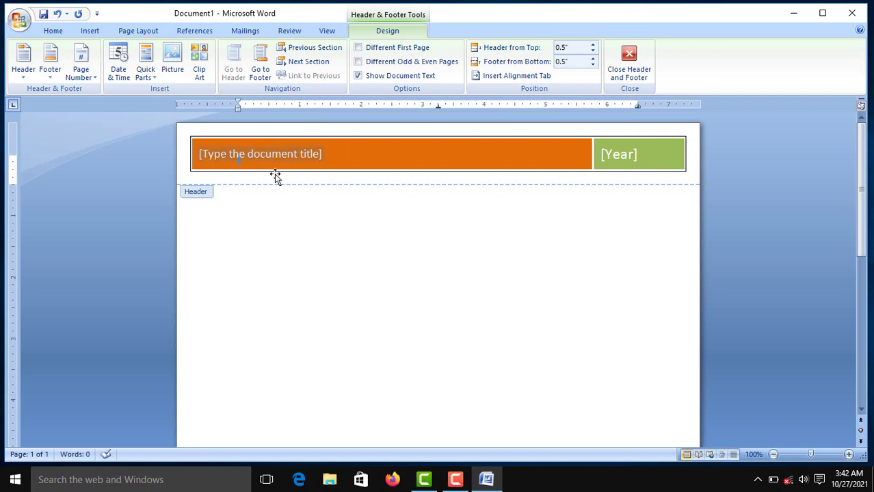
# Replace the header's document title placeholder with 'Ms word'.
pyautogui.click(625, 157)
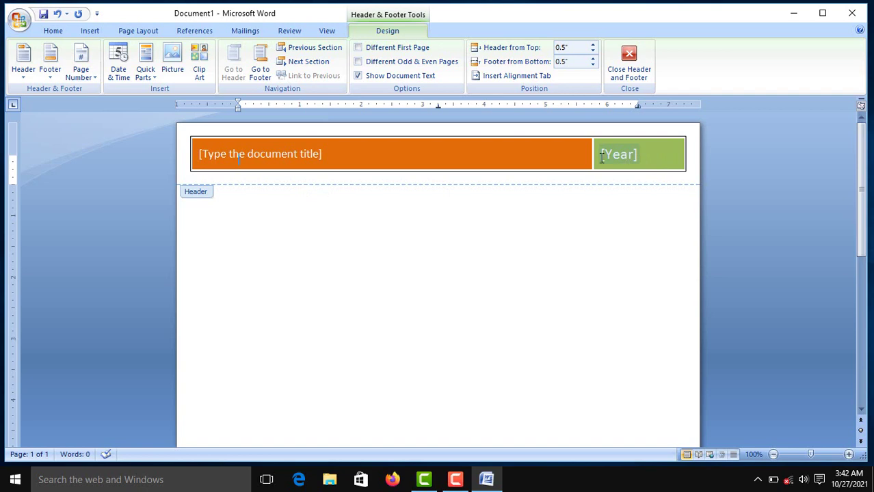
pyautogui.click(327, 152)
pyautogui.press('BackSpace')
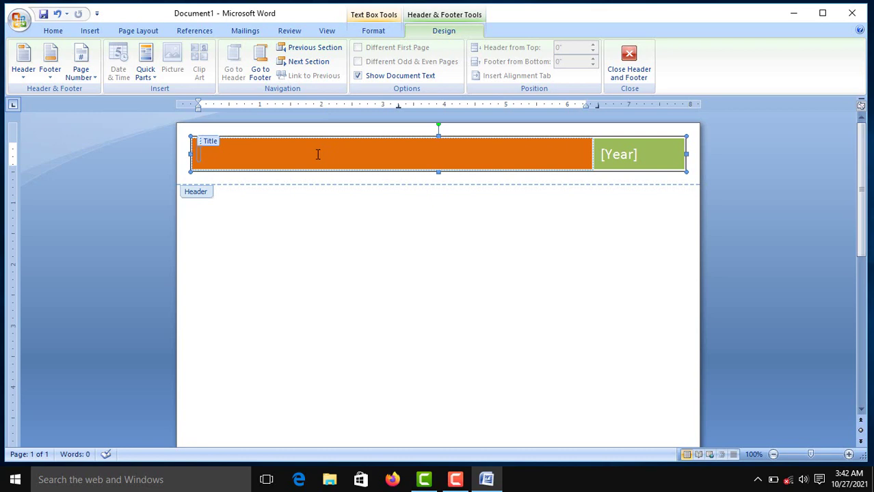
pyautogui.write('M')
pyautogui.write('s wor')
pyautogui.write('d')
# Enter 2021 in the header's year box and leave the fields.
pyautogui.click(634, 160)
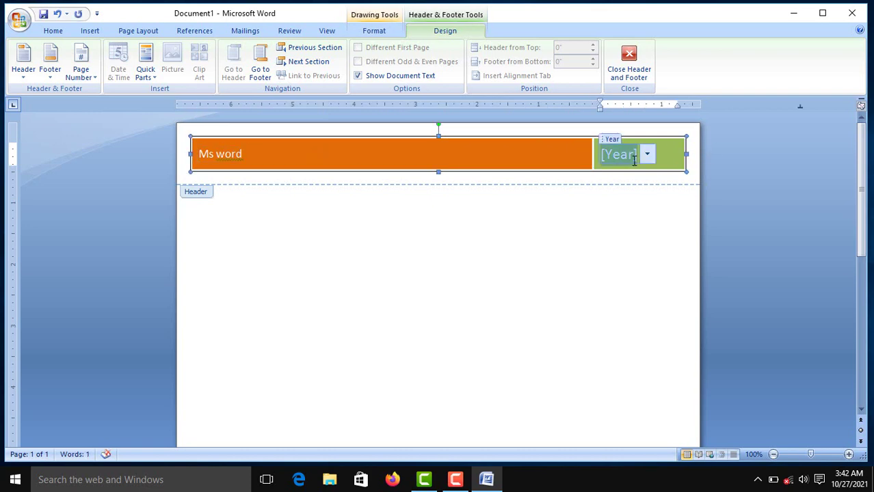
pyautogui.press('BackSpace')
pyautogui.write('2021')
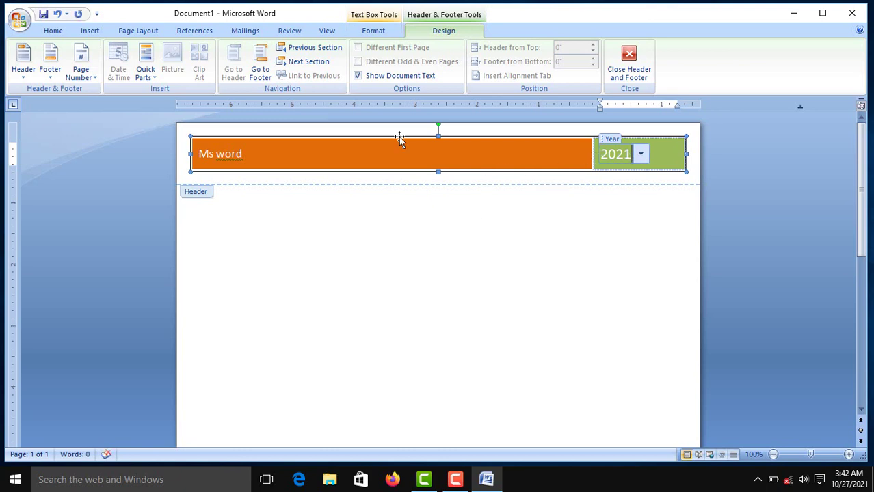
pyautogui.click(406, 161)
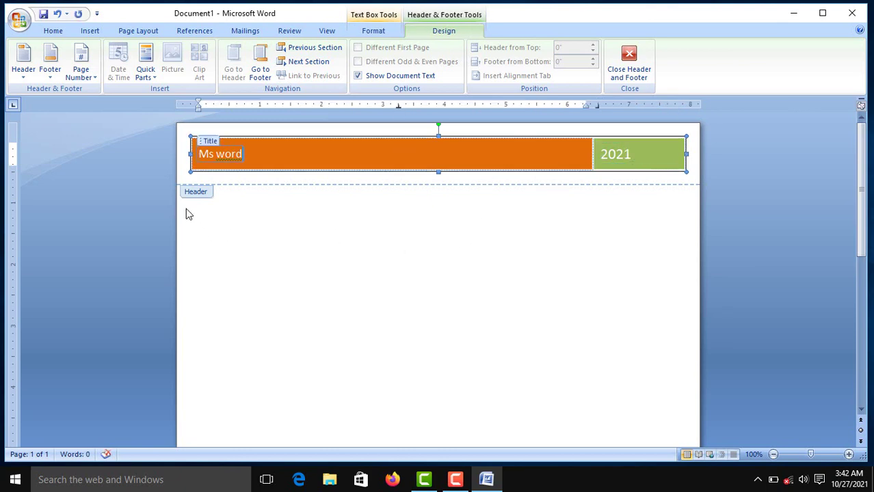
pyautogui.click(354, 175)
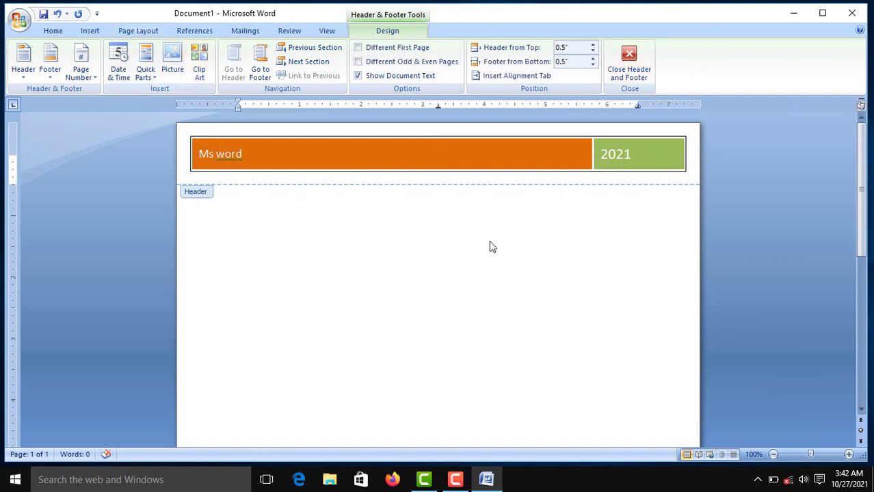
# Insert the built-in Annual footer from the footer gallery.
pyautogui.click(97, 33)
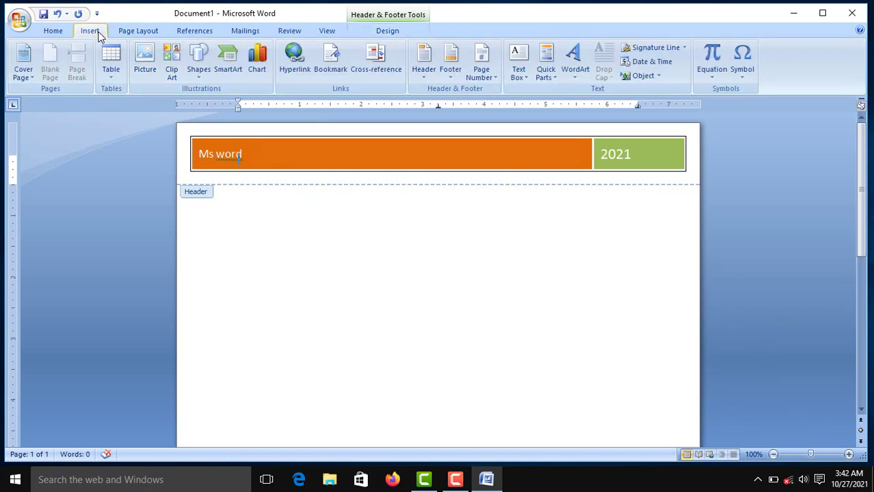
pyautogui.click(451, 71)
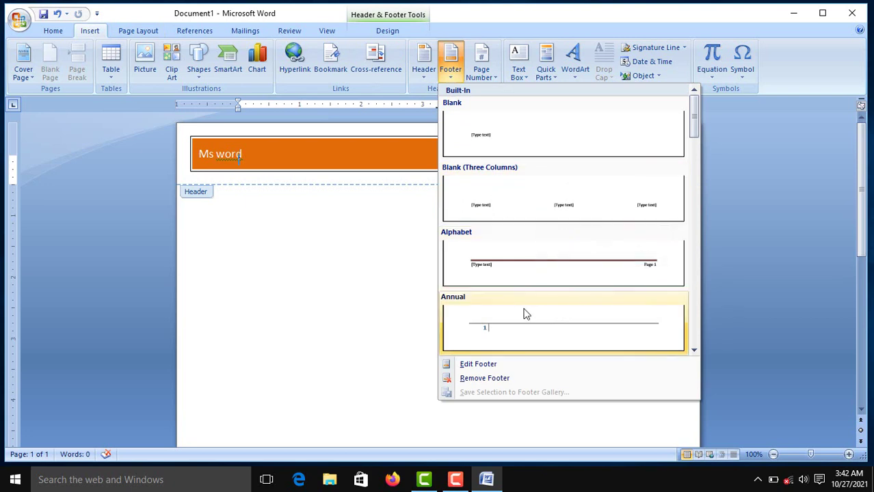
pyautogui.scroll(-3, 513, 238)
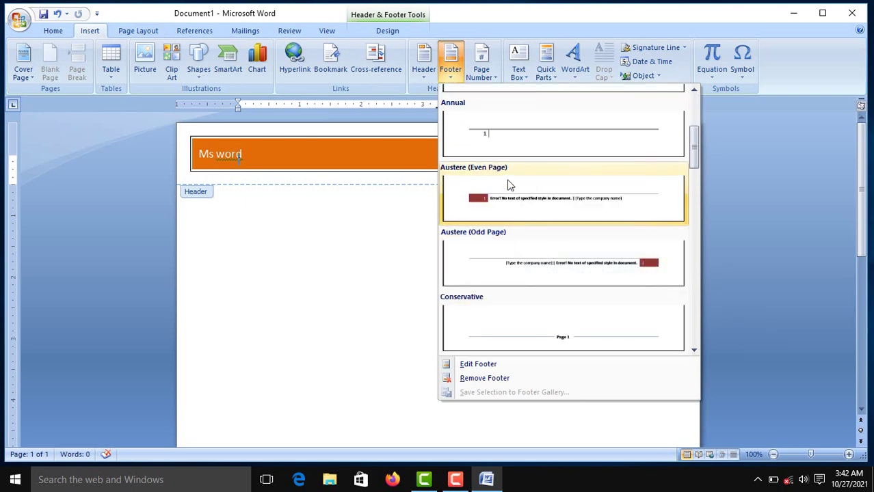
pyautogui.click(501, 133)
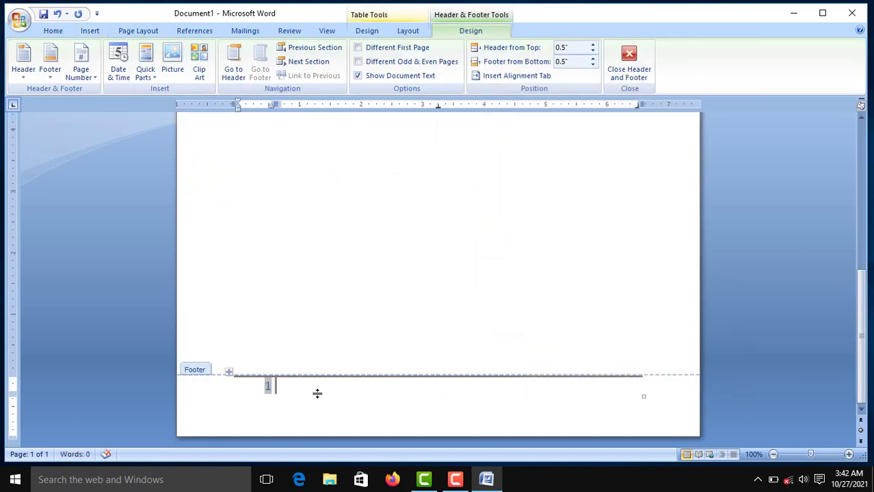
# Edit the footer's page number so it reads 01.
pyautogui.click(271, 387)
pyautogui.press('BackSpace')
pyautogui.press('BackSpace')
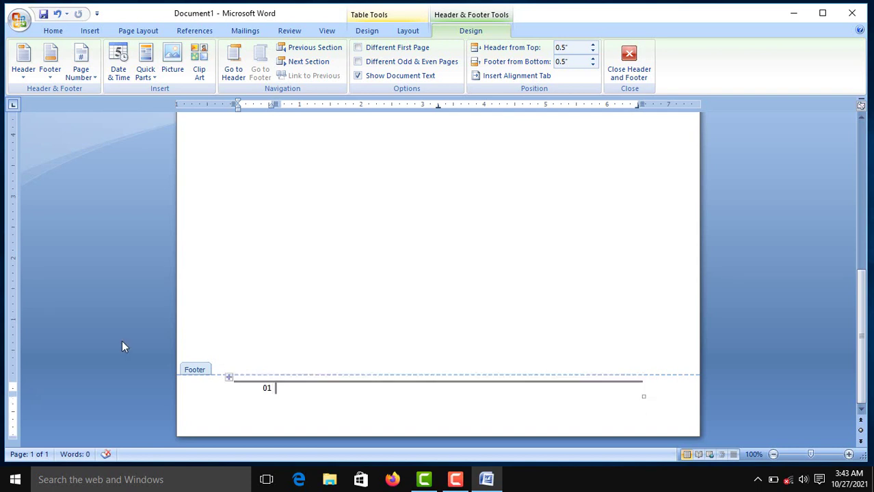
pyautogui.scroll(2, 296, 317)
pyautogui.scroll(3, 296, 318)
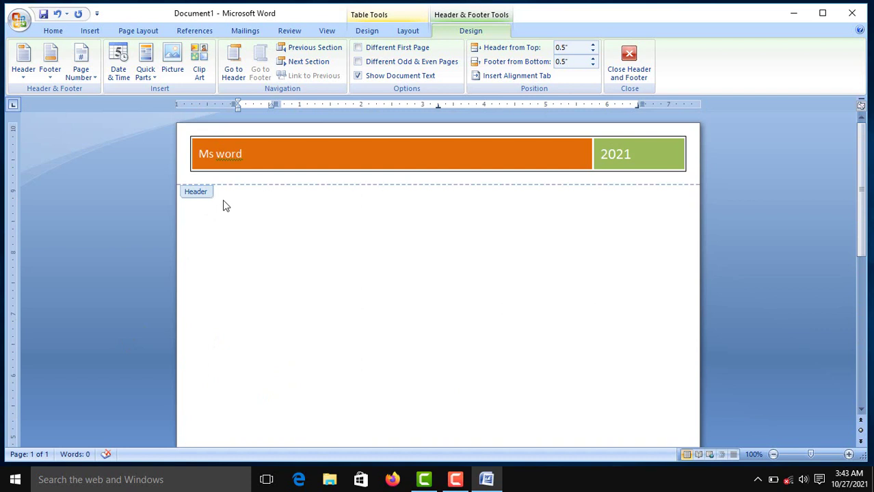
pyautogui.scroll(-2, 271, 240)
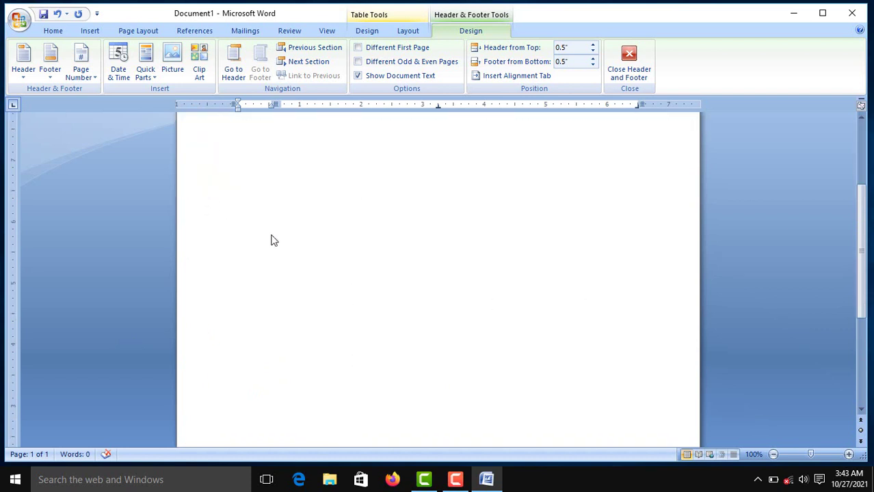
pyautogui.scroll(-3, 273, 240)
pyautogui.scroll(5, 273, 240)
pyautogui.scroll(1, 273, 239)
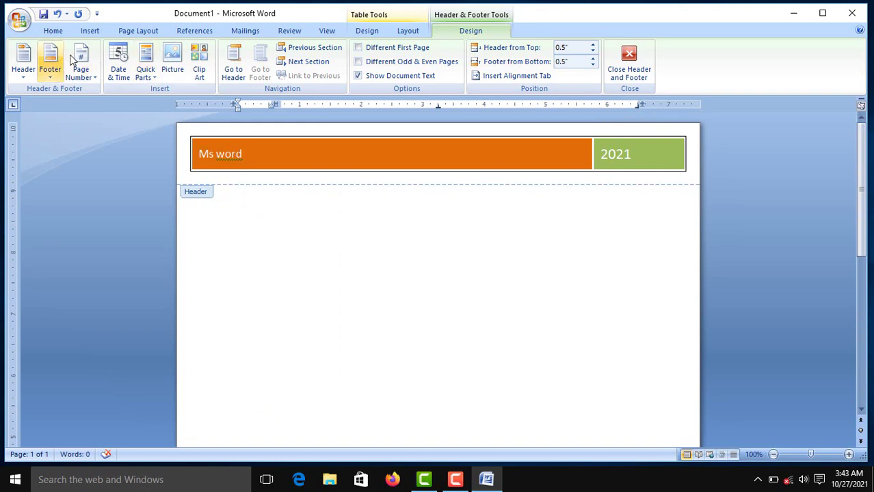
pyautogui.click(93, 34)
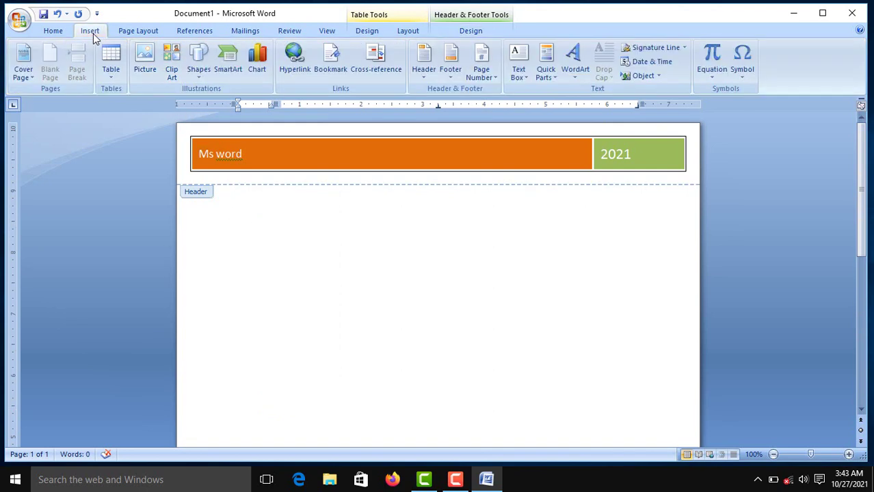
pyautogui.click(424, 68)
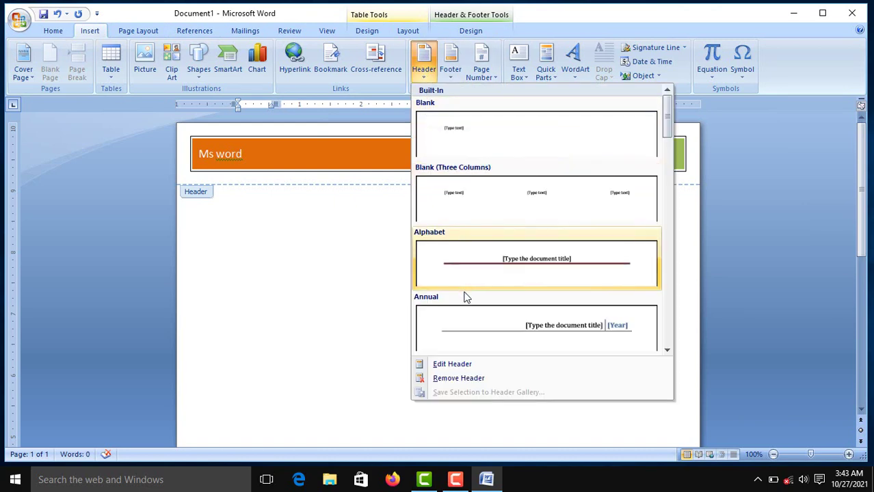
pyautogui.click(471, 369)
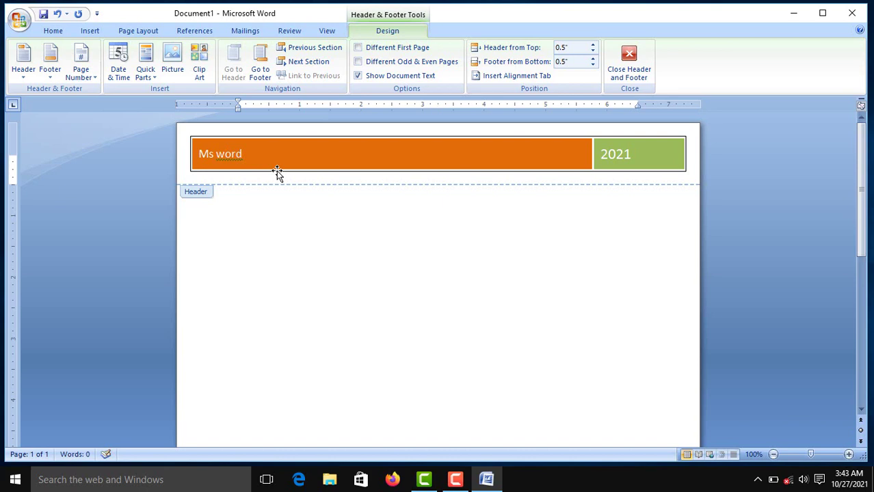
# Replace the header title 'Ms word' with 'ms excel'.
pyautogui.click(252, 156)
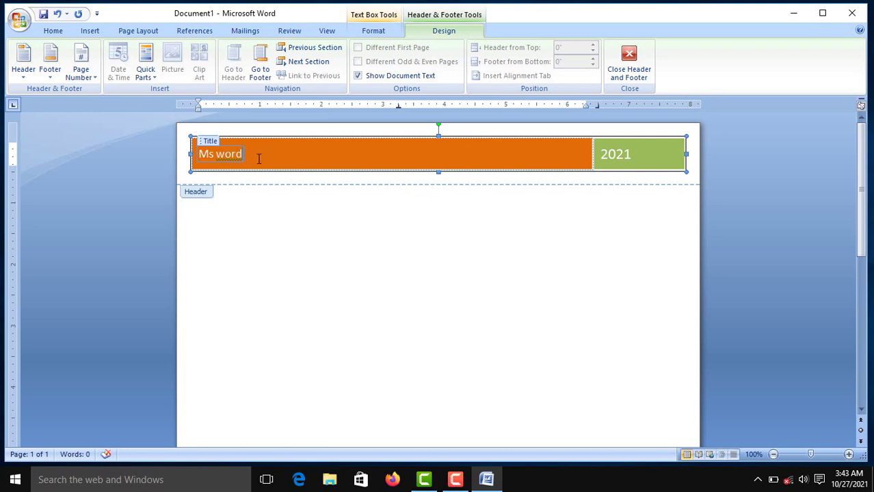
pyautogui.press('BackSpace')
pyautogui.press('BackSpace')
pyautogui.press('BackSpace')
pyautogui.press('BackSpace')
pyautogui.press('BackSpace')
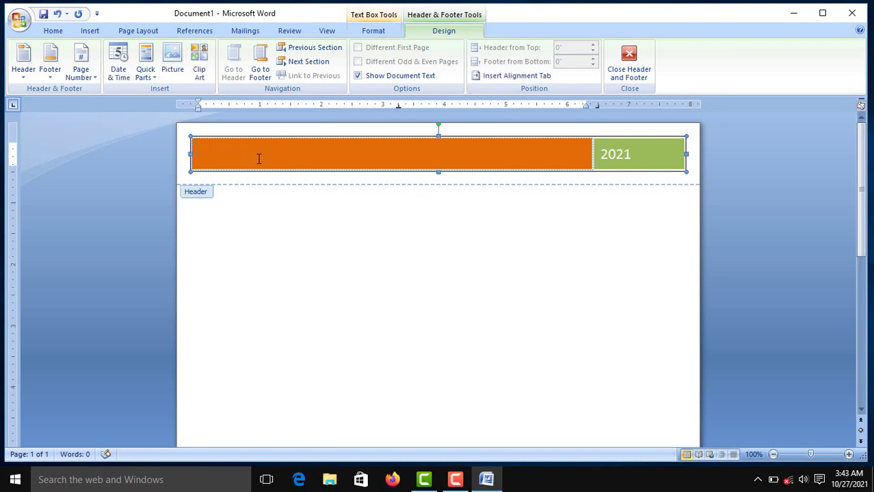
pyautogui.write('ms ex')
pyautogui.write('cel')
# Choose Edit Footer from the Footer menu.
pyautogui.scroll(-10, 599, 240)
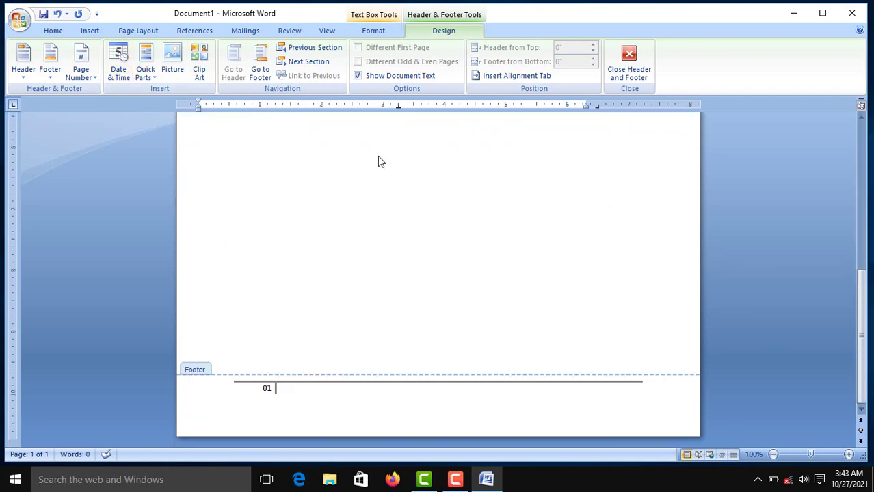
pyautogui.scroll(5, 396, 256)
pyautogui.scroll(5, 377, 238)
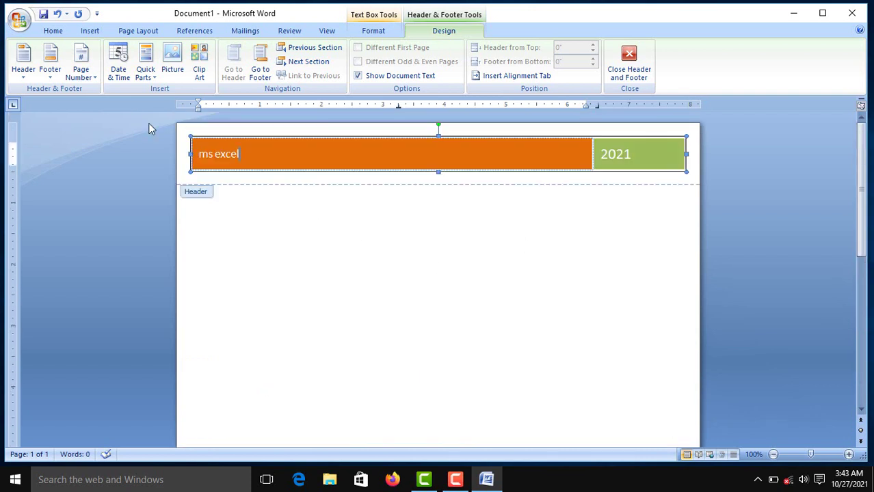
pyautogui.click(51, 74)
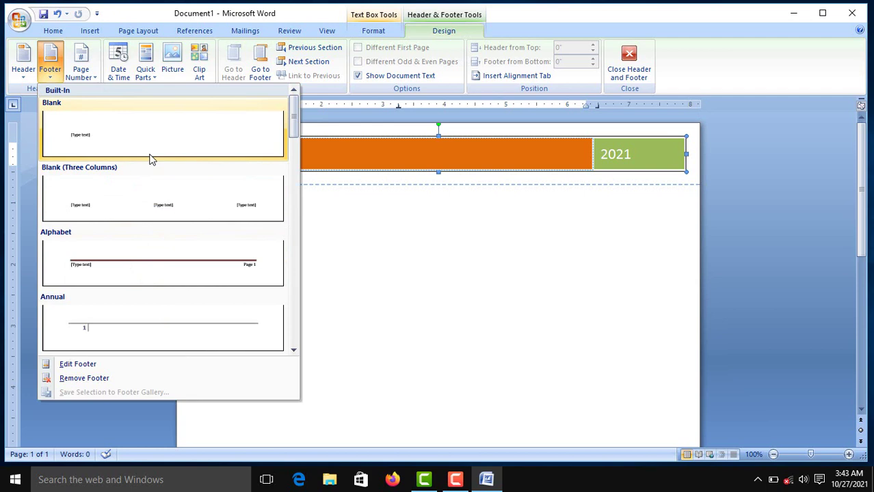
pyautogui.scroll(-3, 151, 157)
pyautogui.scroll(-3, 151, 157)
pyautogui.click(112, 367)
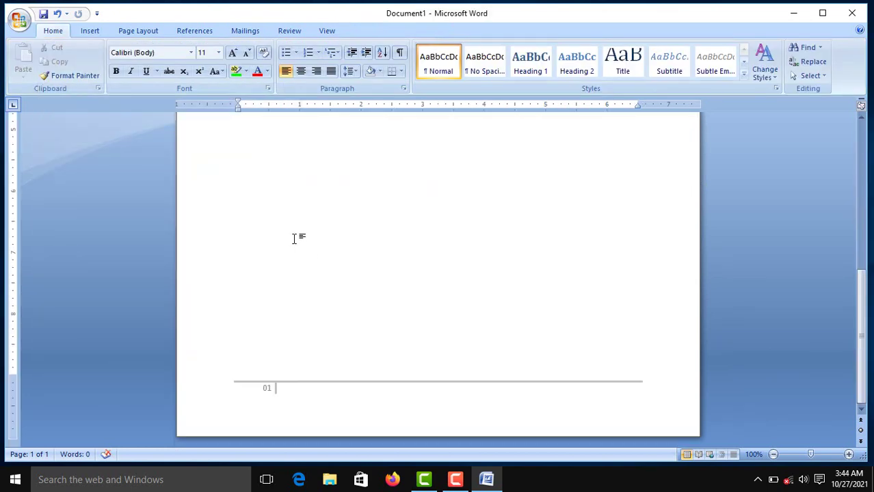
pyautogui.doubleClick(382, 376)
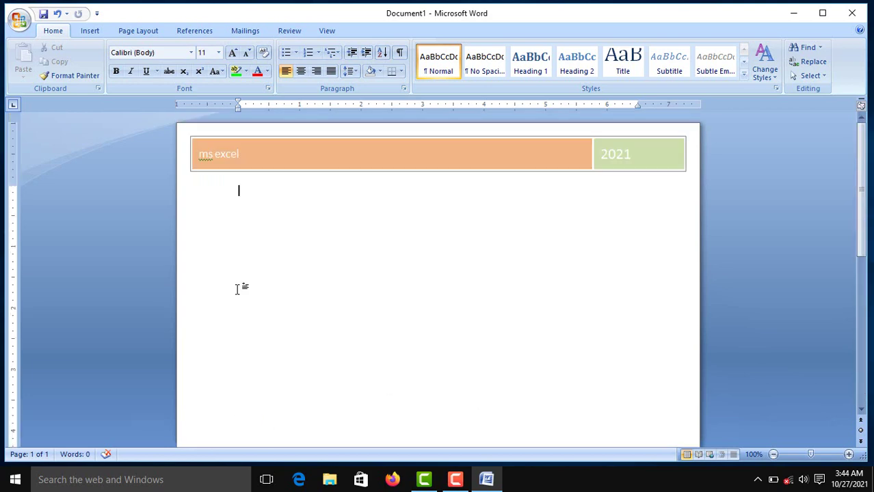
pyautogui.click(93, 33)
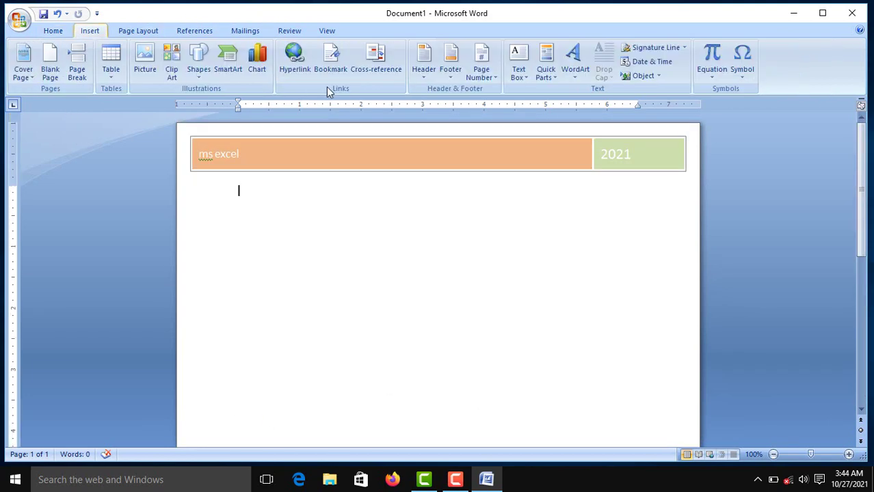
pyautogui.click(457, 74)
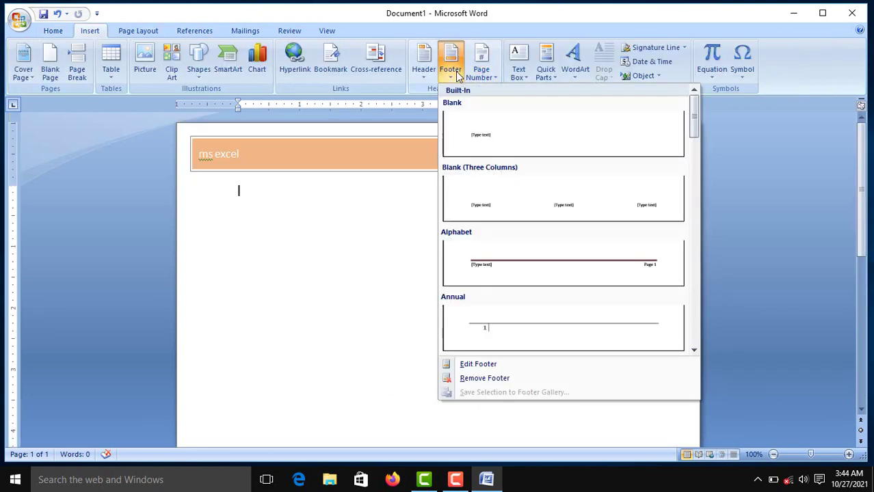
pyautogui.click(509, 366)
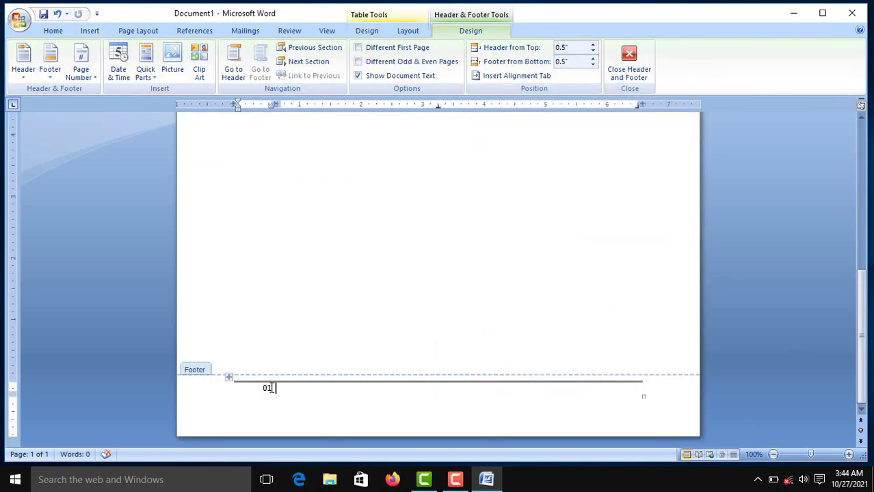
pyautogui.press('BackSpace')
pyautogui.write('1')
pyautogui.doubleClick(277, 316)
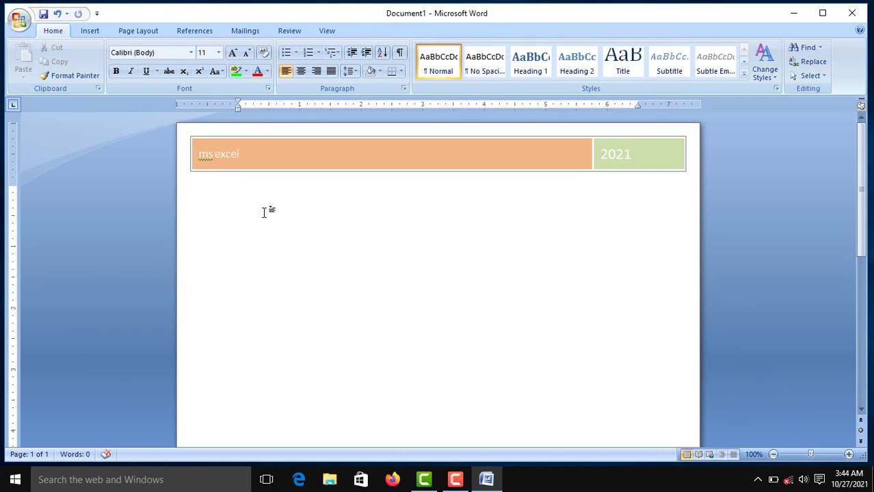
# Enter =rand() in the body to generate three paragraphs of sample text.
pyautogui.scroll(-6, 263, 210)
pyautogui.scroll(6, 205, 274)
pyautogui.write('=')
pyautogui.write('rand(')
pyautogui.write(')')
pyautogui.press('Return')
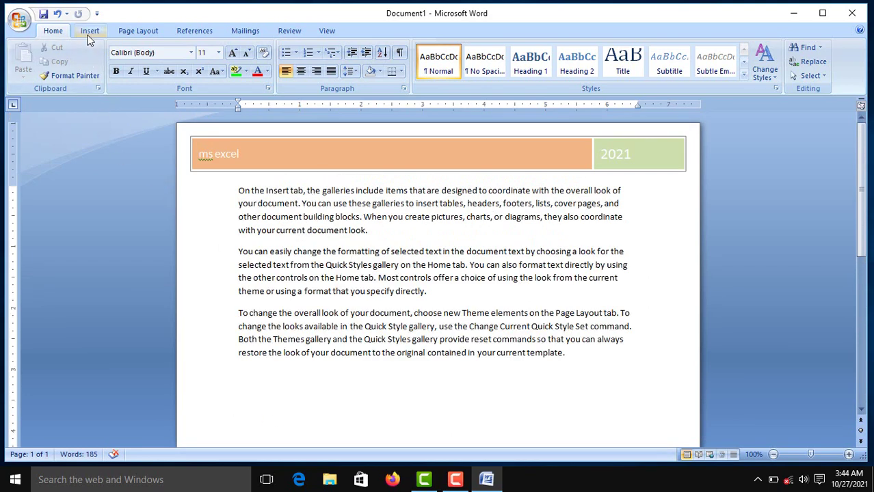
# Remove the ms excel / 2021 header from the page.
pyautogui.click(89, 30)
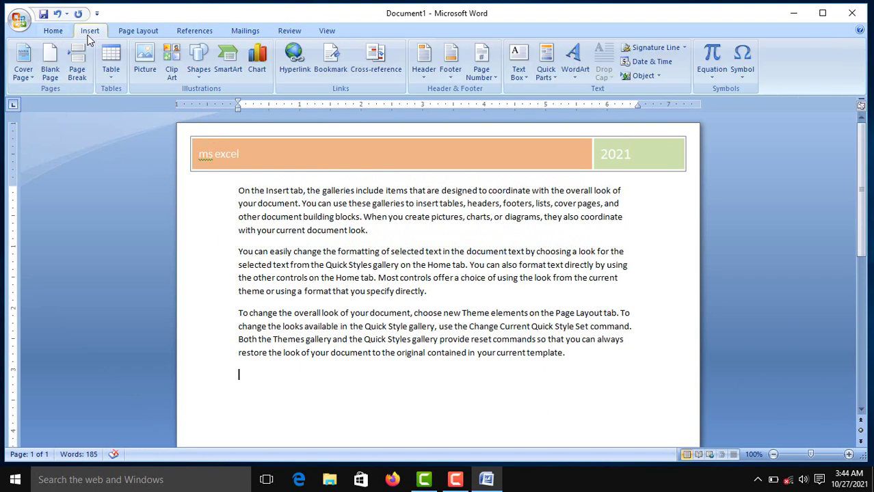
pyautogui.click(425, 75)
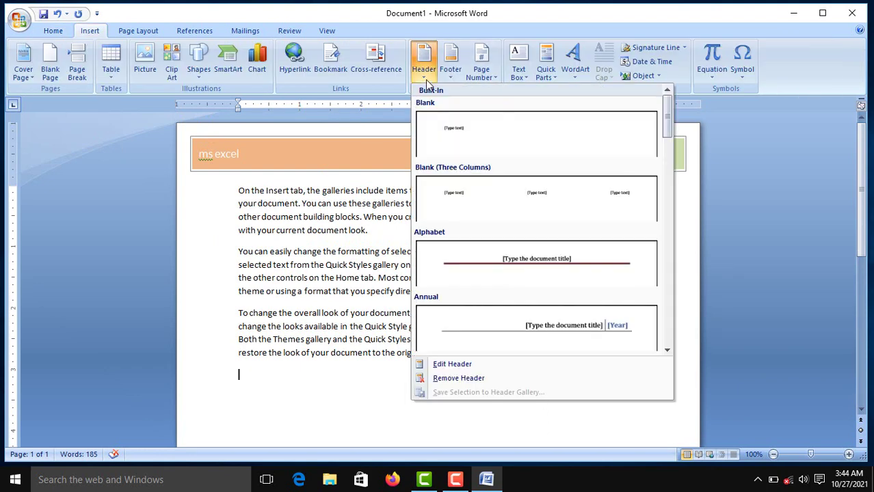
pyautogui.click(481, 380)
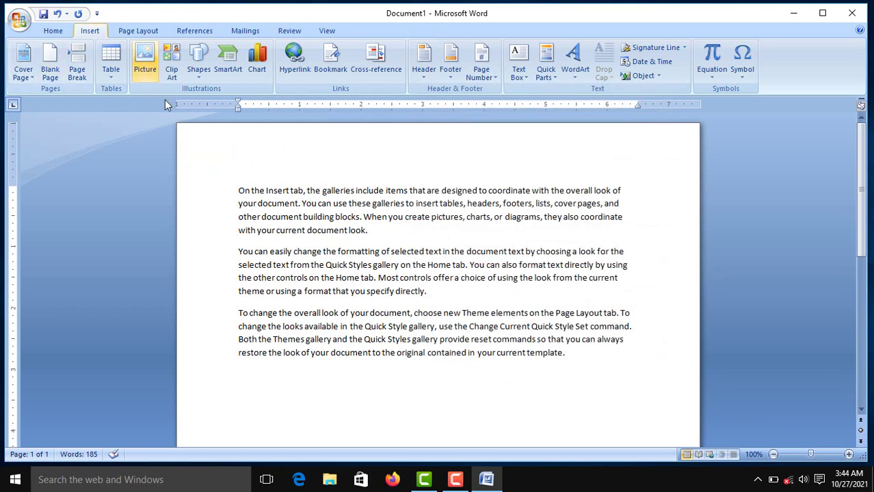
# Remove the 01 footer from the page.
pyautogui.click(451, 74)
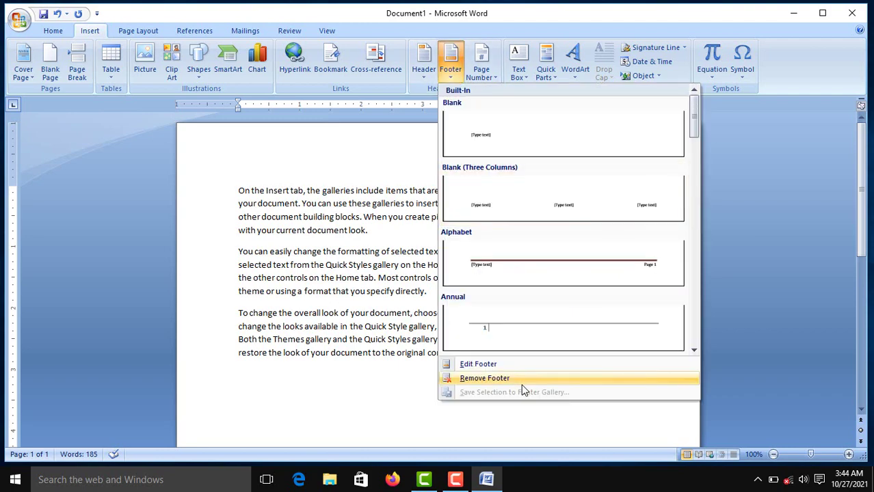
pyautogui.click(495, 378)
pyautogui.scroll(-5, 443, 349)
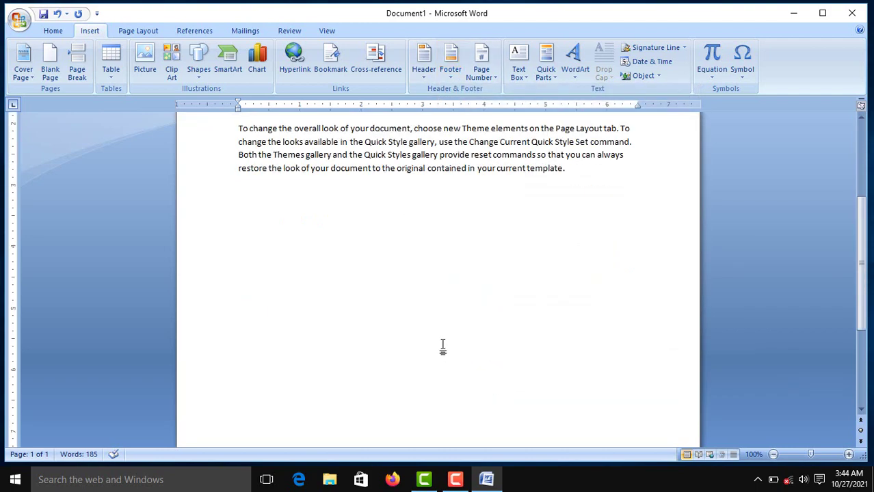
pyautogui.scroll(-5, 440, 350)
pyautogui.scroll(10, 441, 350)
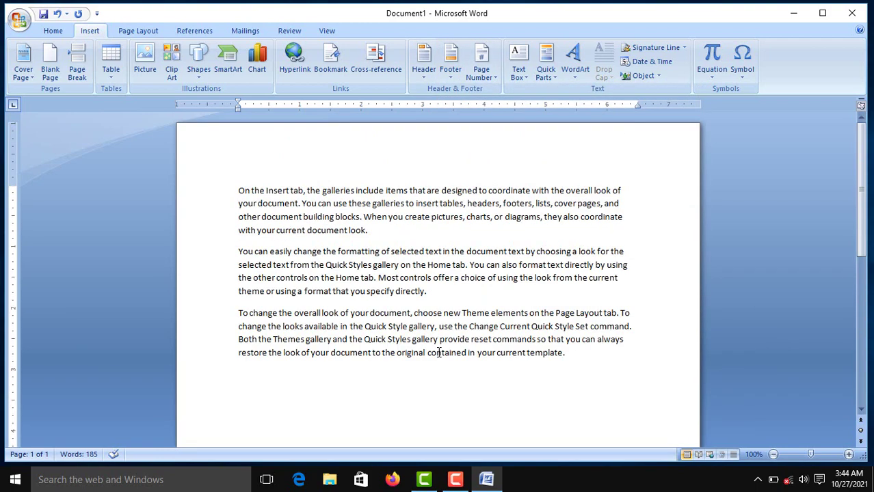